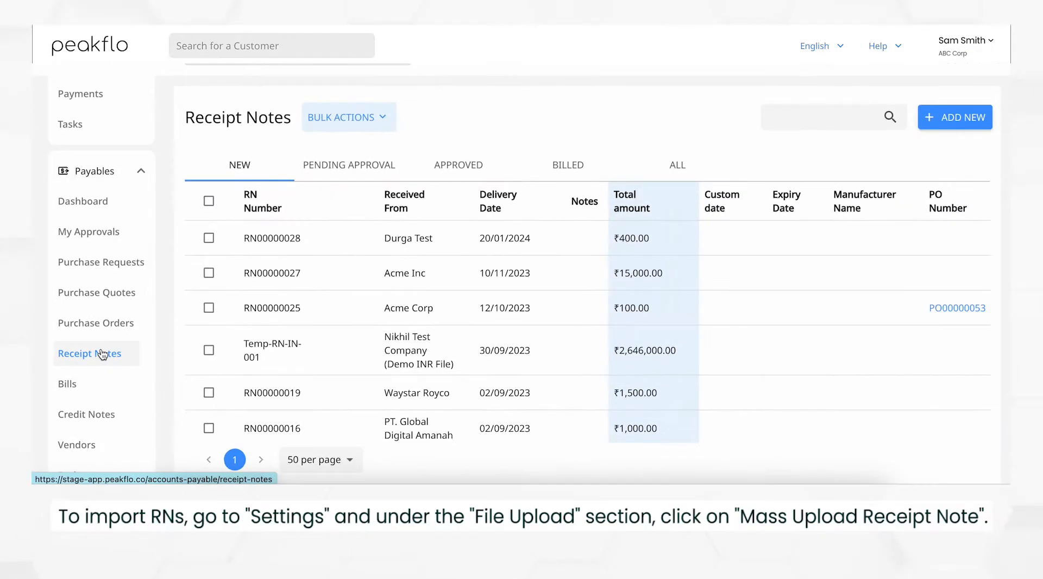
Open the mass receipt note upload page from the file uploads section of the settings
scroll(432, 348, down, 5)
click(436, 349)
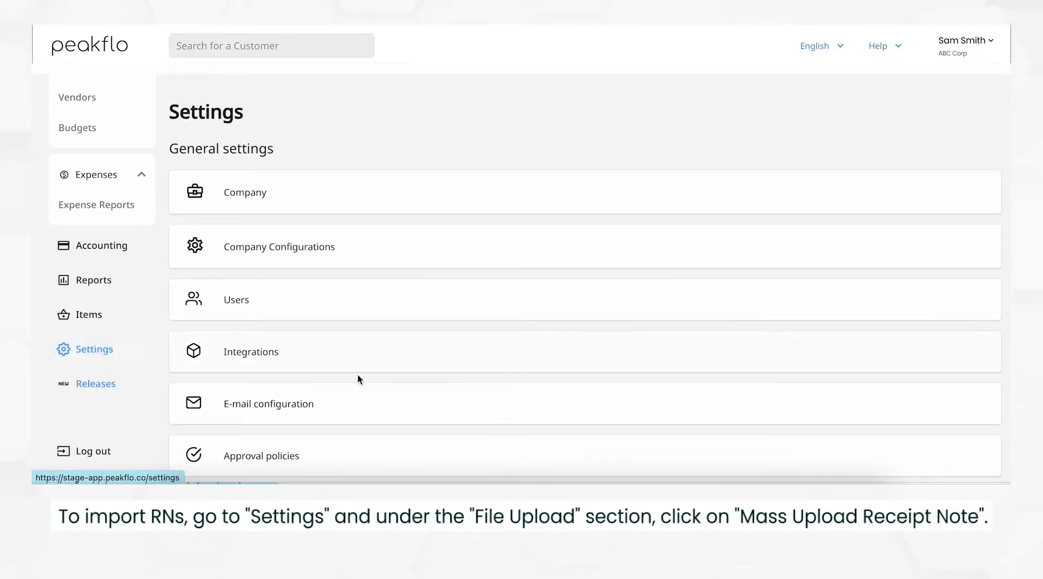
scroll(370, 380, down, 10)
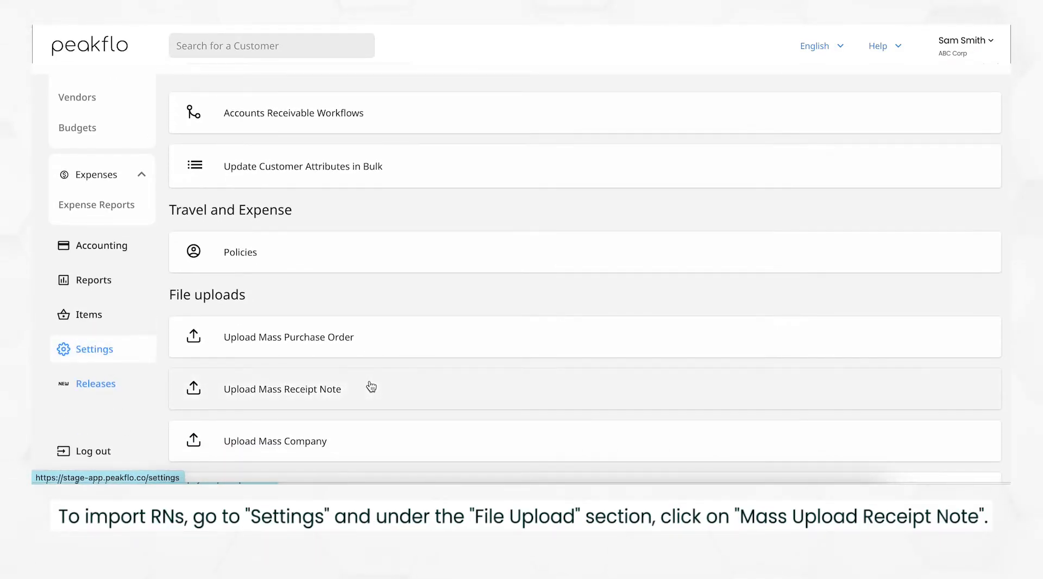
click(382, 396)
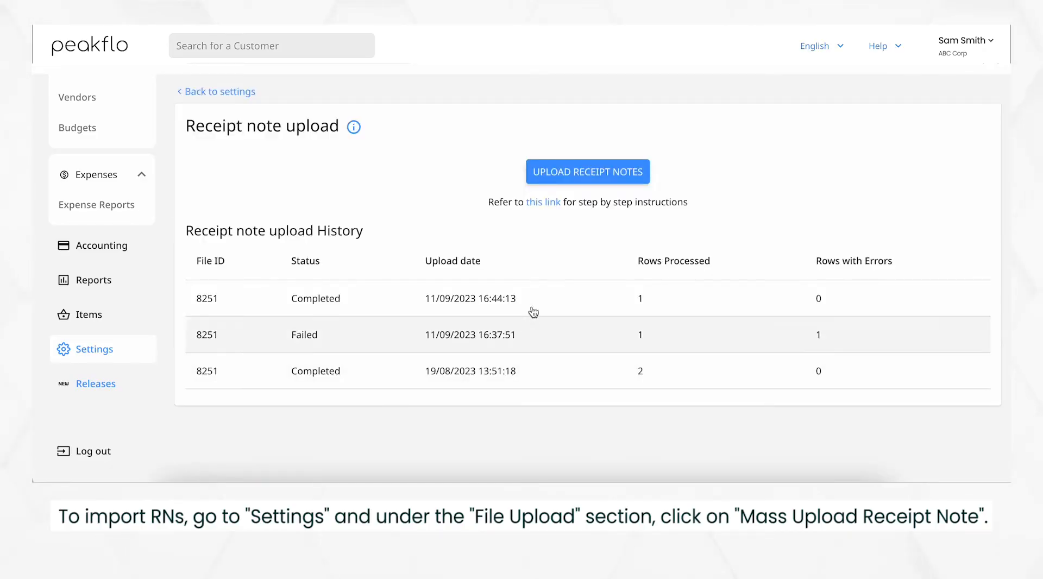
Open the mass upload RN template through the step-by-step instructions and download it as comma-separated values (.csv)
click(543, 202)
scroll(854, 300, down, 1)
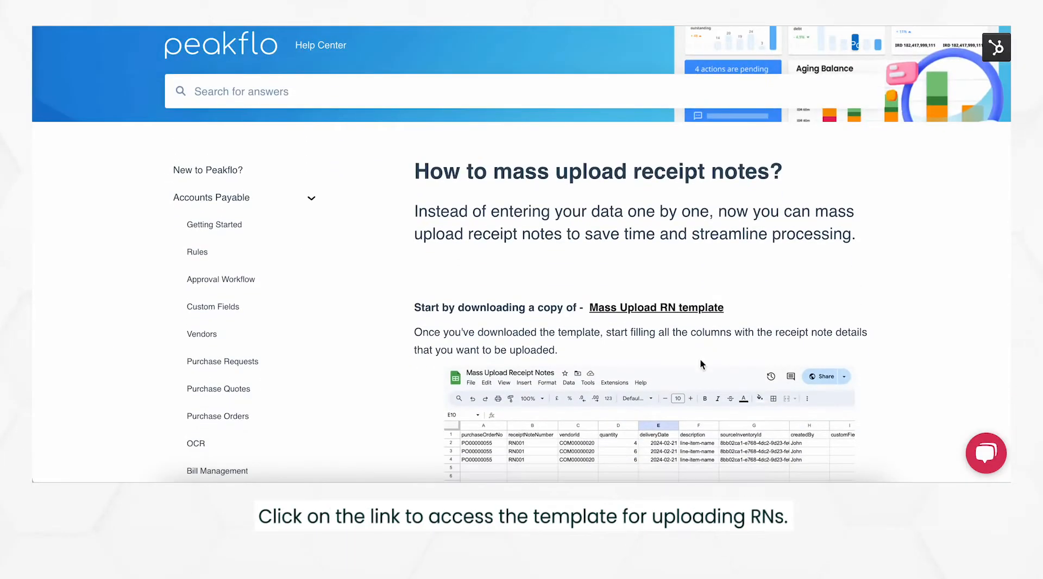
click(671, 318)
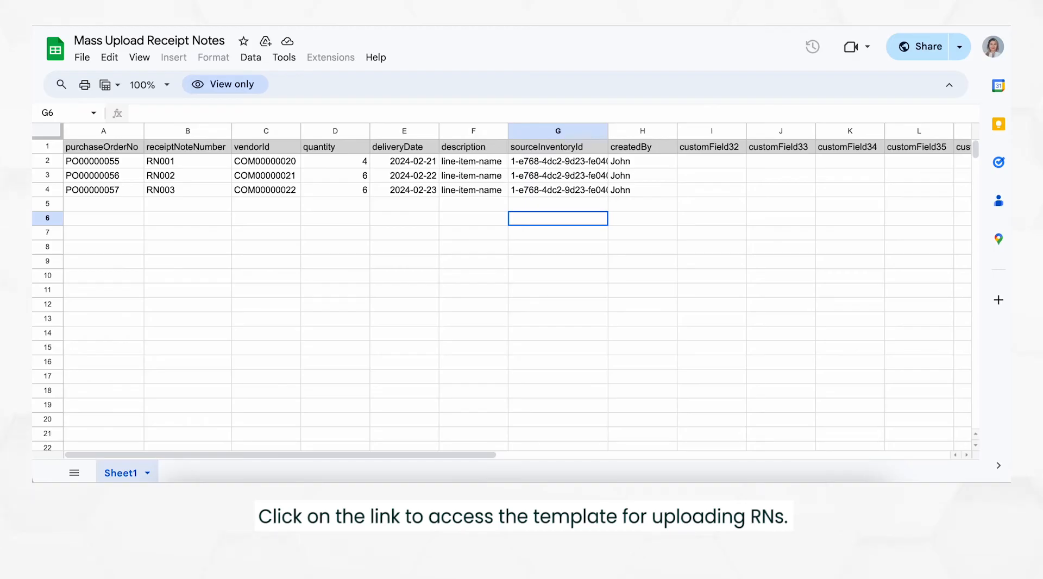
click(82, 59)
mouse_move(244, 225)
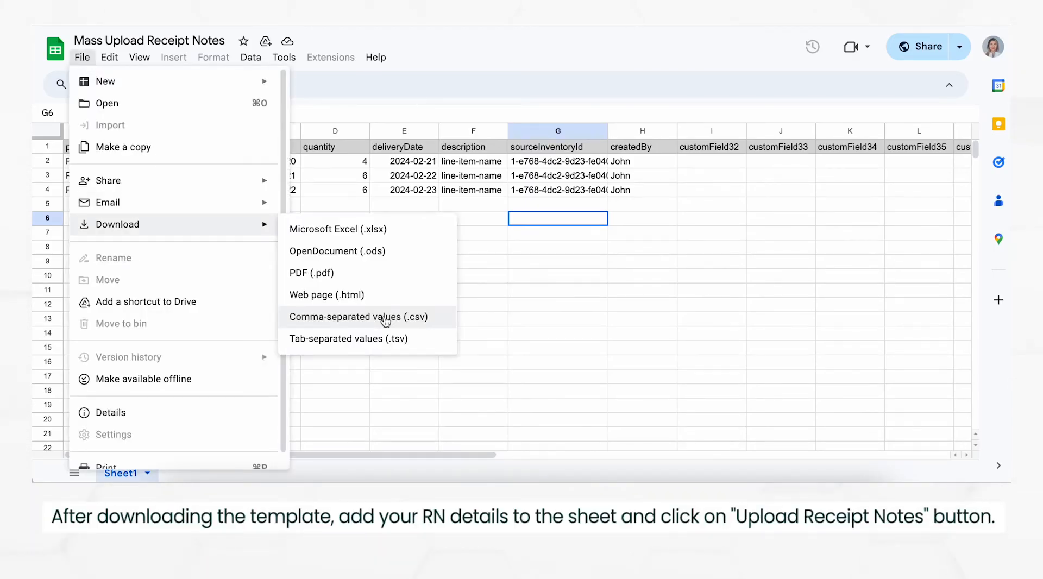
click(386, 320)
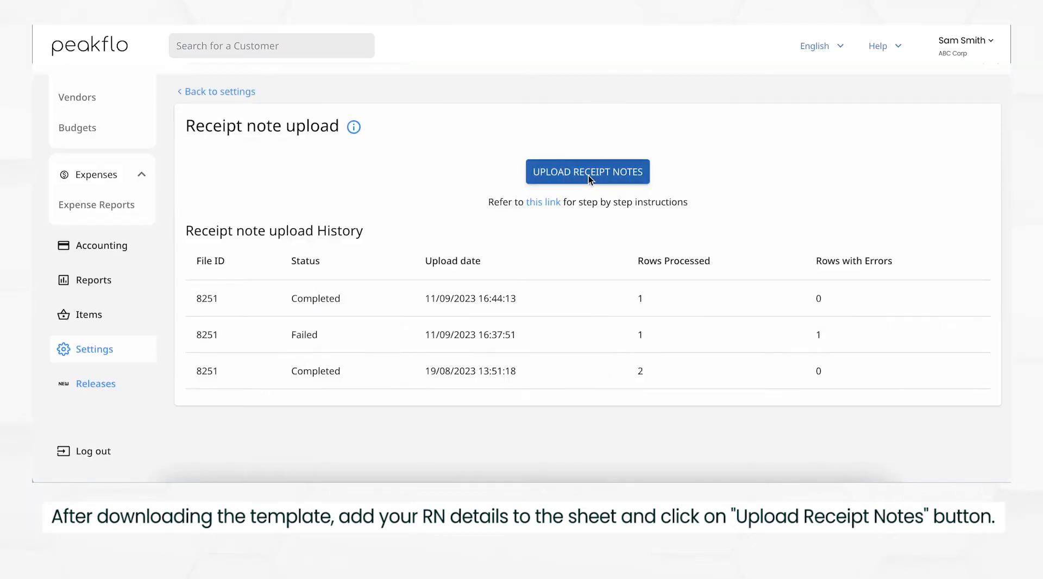
Load the downloaded file "Mass Upload Receipt Notes - Sheet1.csv" into the receipt note upload
click(592, 175)
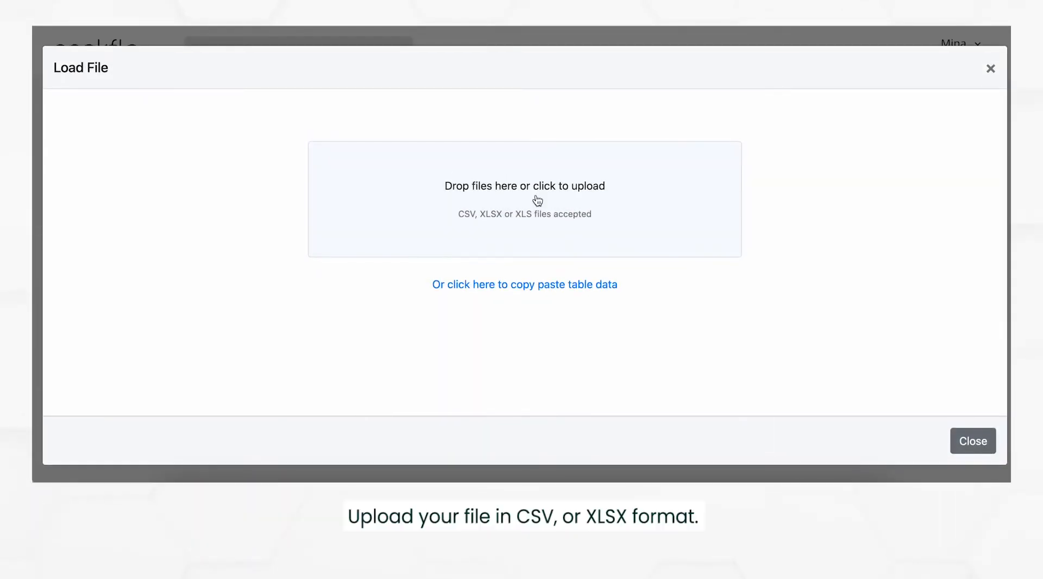
click(533, 191)
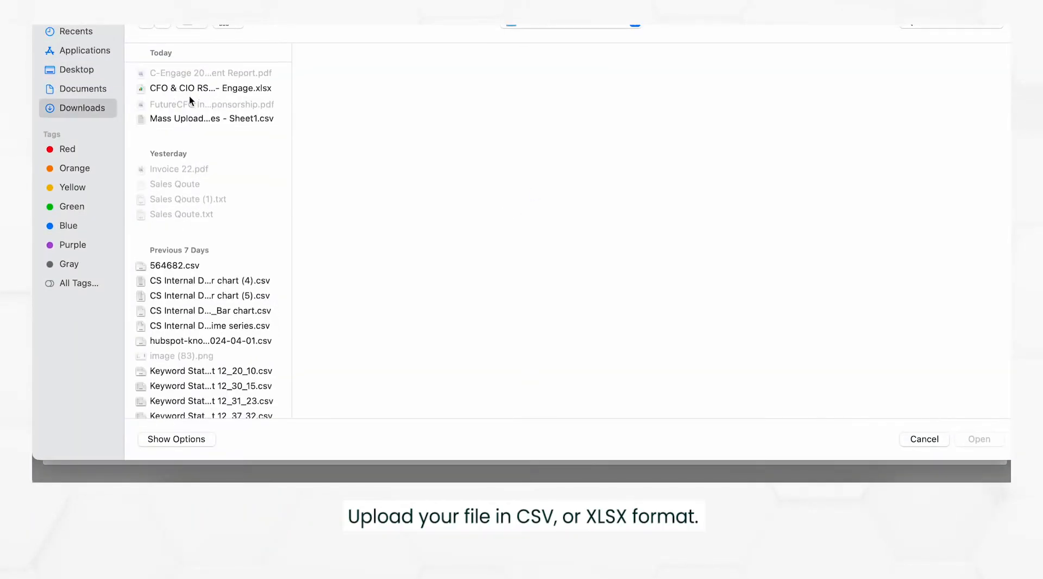
click(193, 88)
click(182, 122)
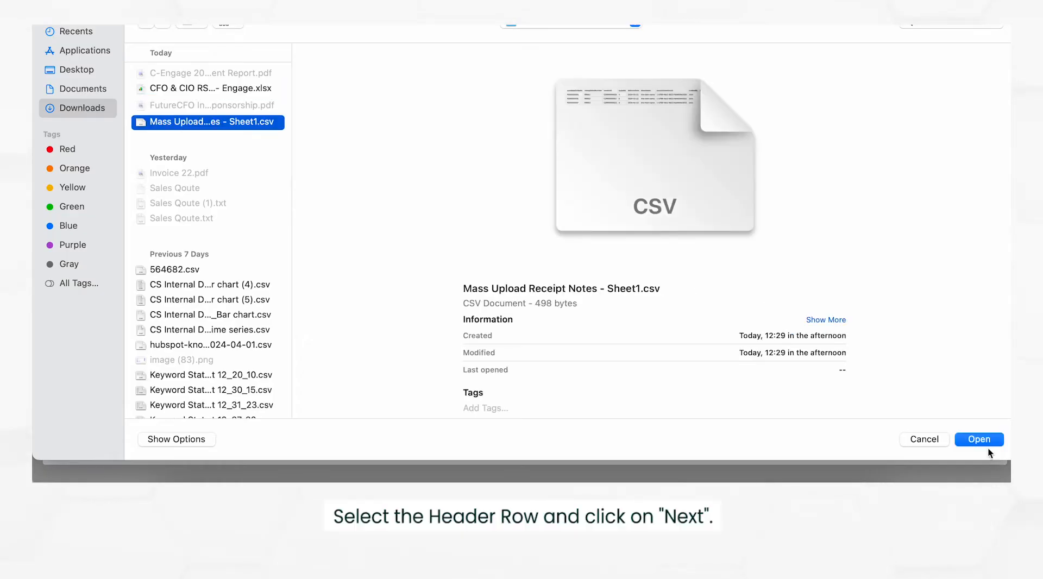
click(984, 442)
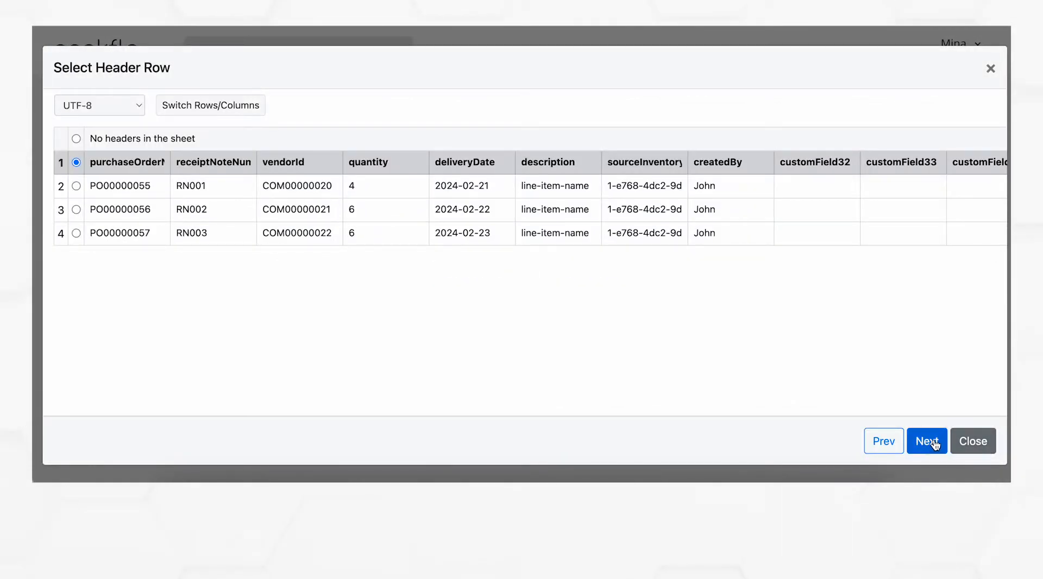
Accept row 1 as the header row and the suggested column mapping, and submit the verified data
click(928, 442)
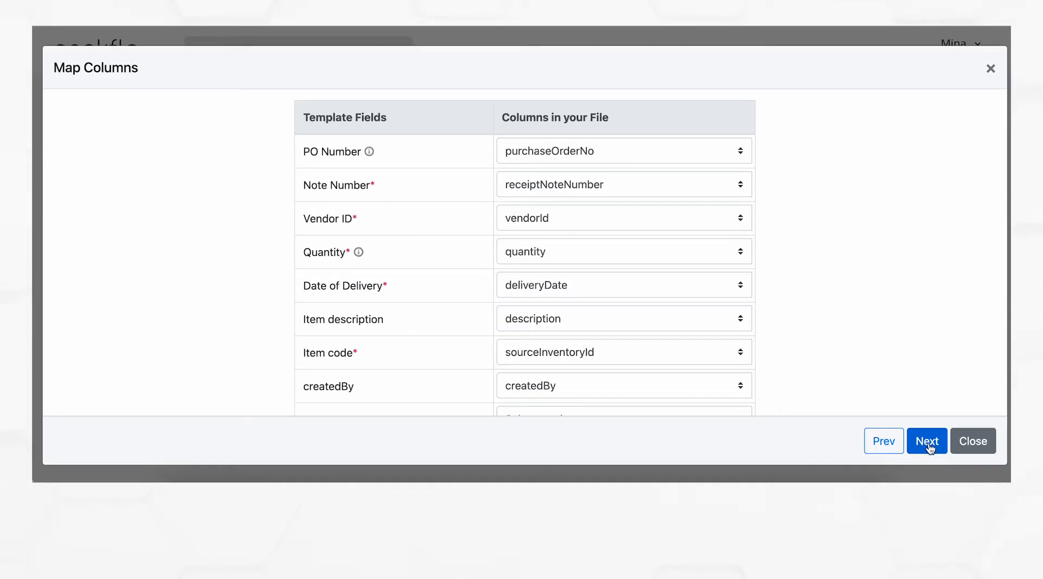
click(927, 443)
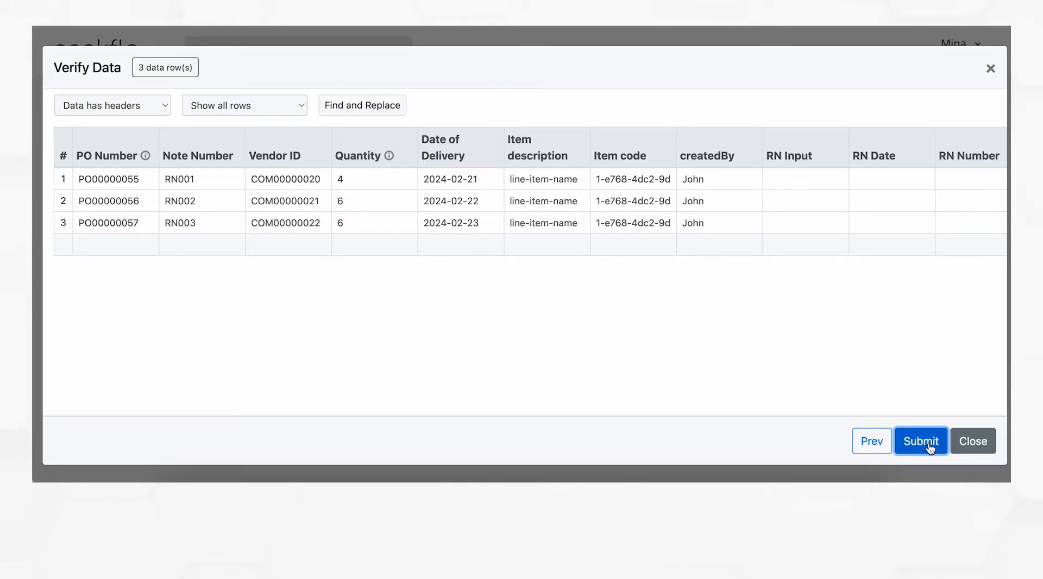
click(929, 443)
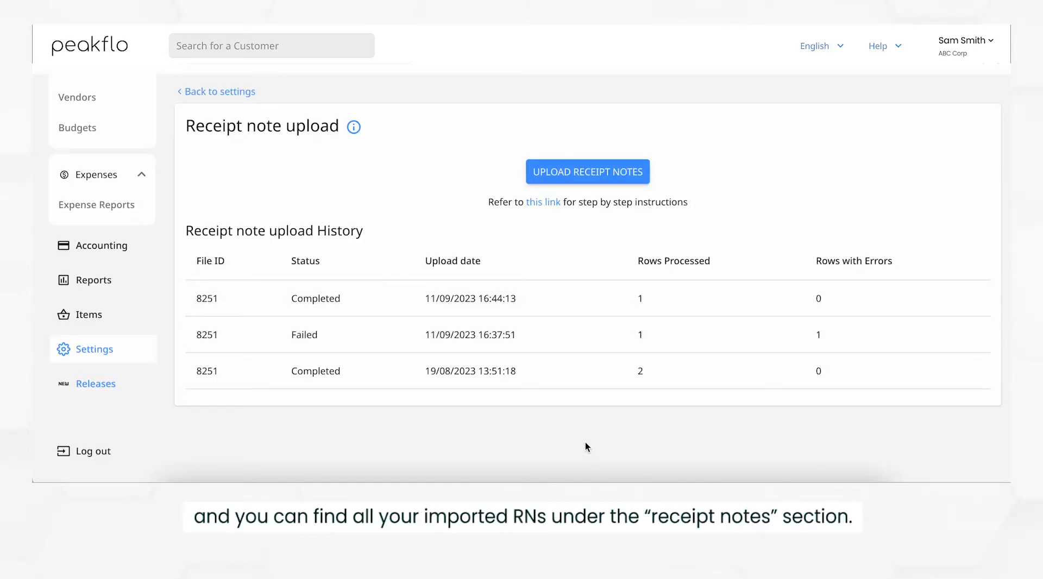
Start a new receipt note from the Receipt Notes list and generate its RN number automatically
scroll(122, 195, up, 6)
click(102, 352)
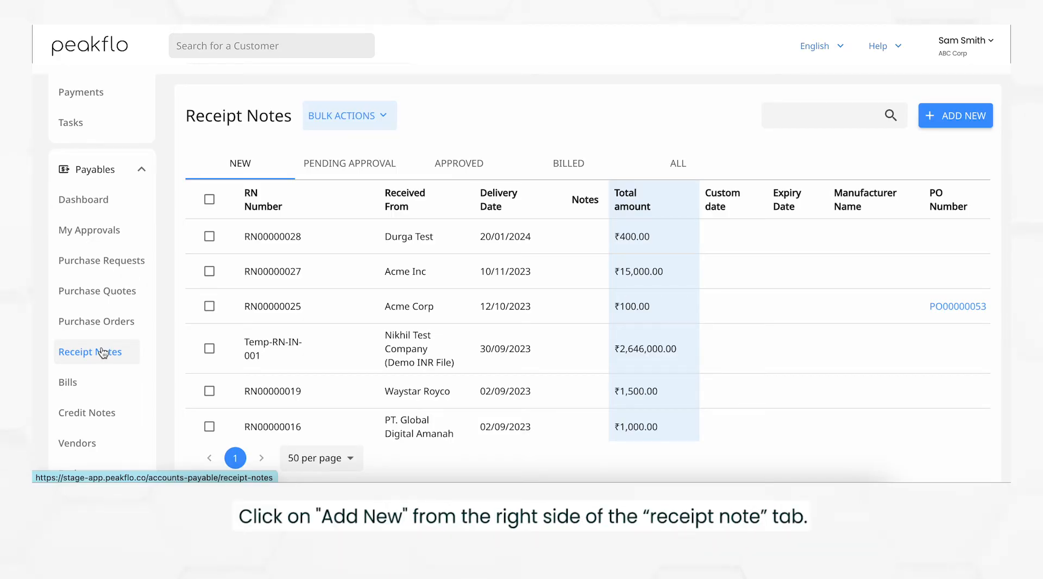
click(957, 114)
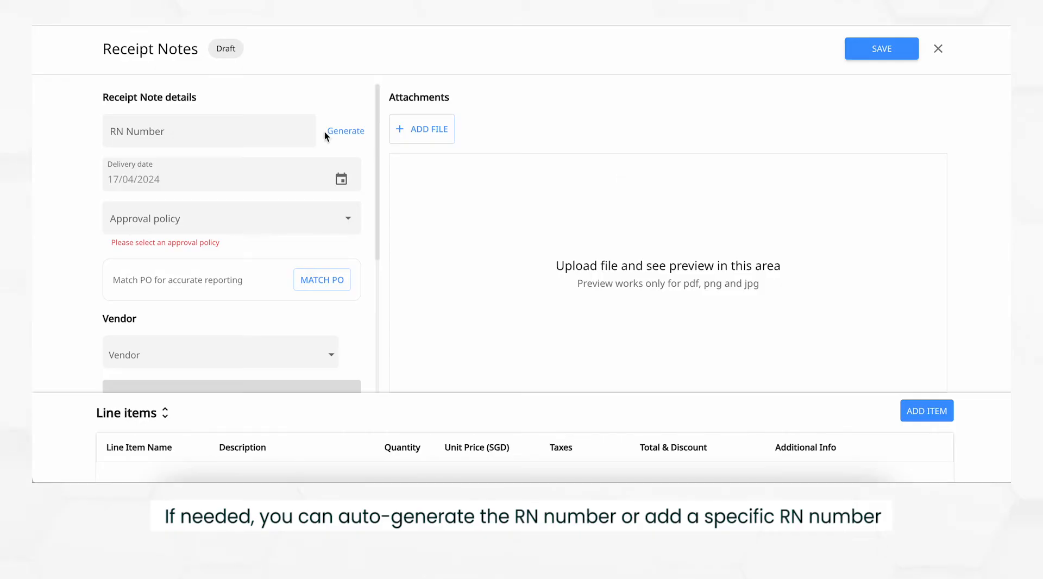
click(355, 132)
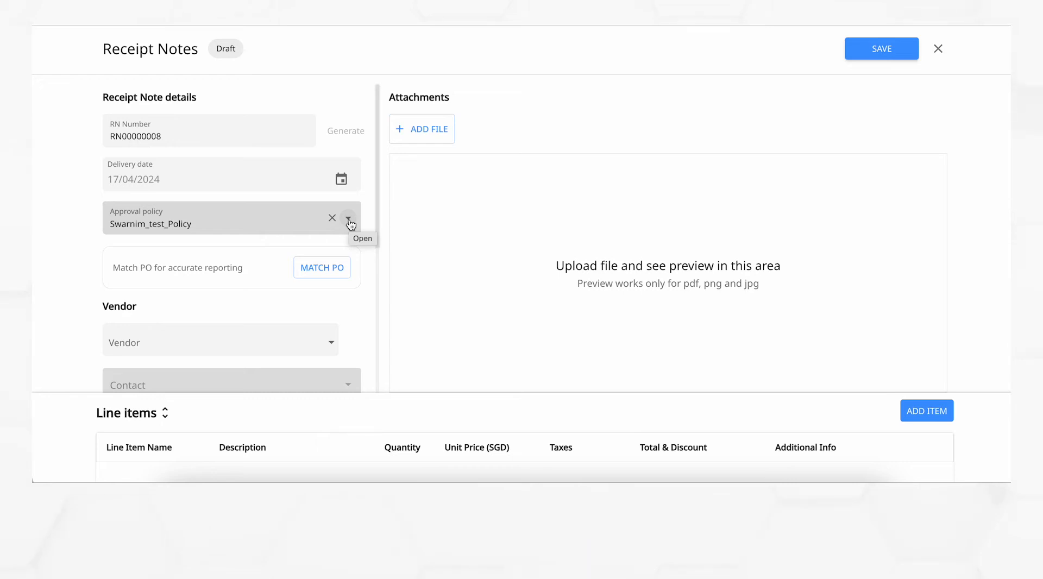
Match the new receipt note with the approved US$1,500 purchase order from vendor CRONOS
click(326, 270)
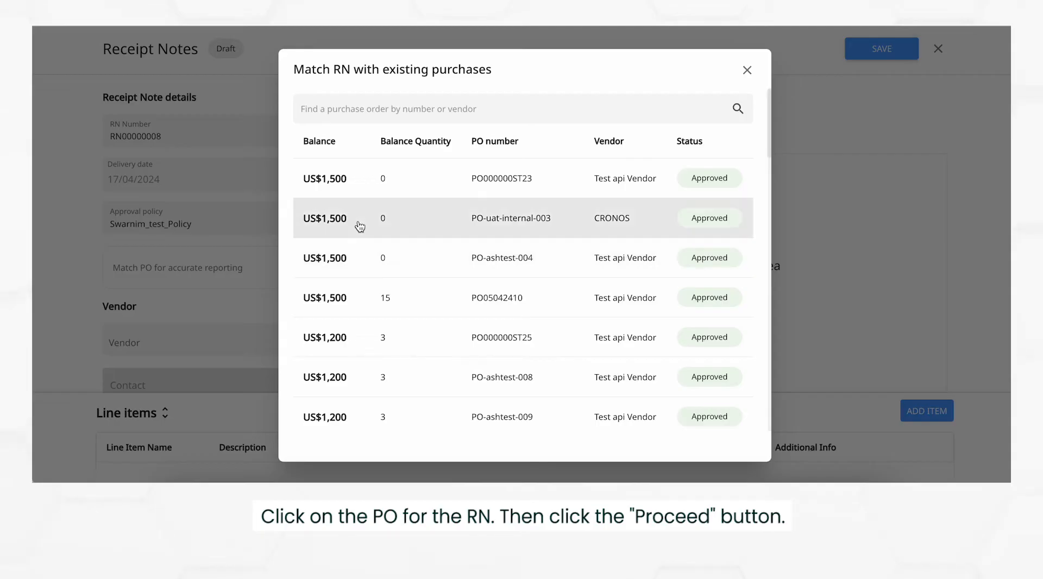
click(361, 226)
click(722, 435)
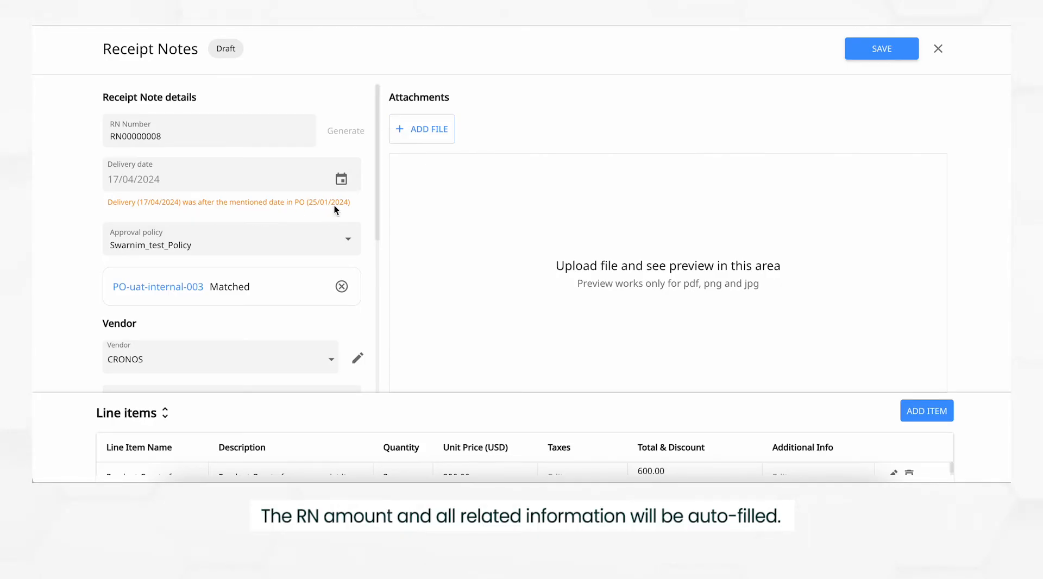
Set the delivery date to 25/01/2024 and enable automatic email/Whatsapp to the vendor after full approval
click(341, 178)
click(134, 206)
click(134, 207)
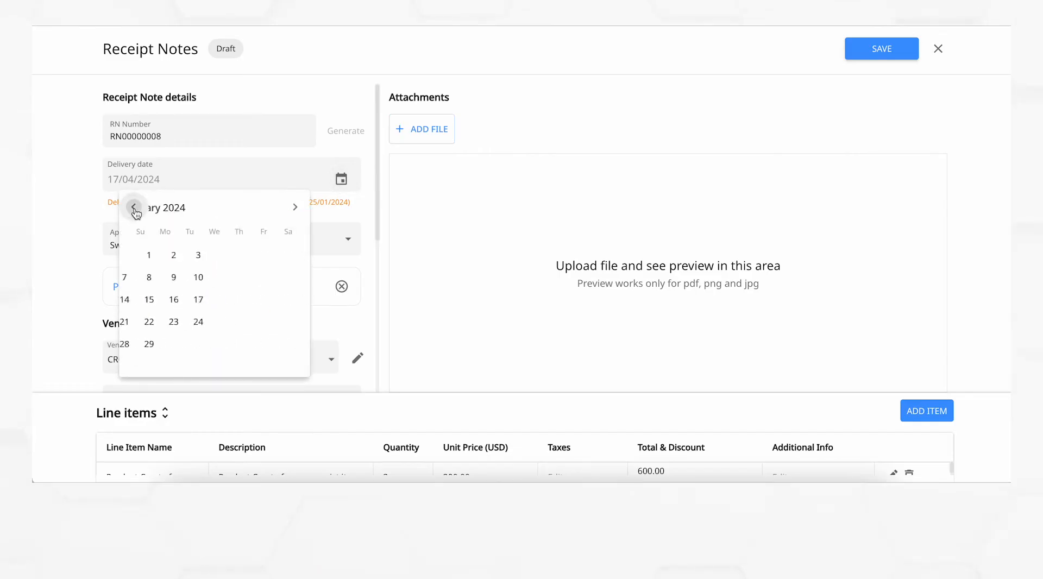
click(133, 207)
click(239, 321)
scroll(358, 299, down, 5)
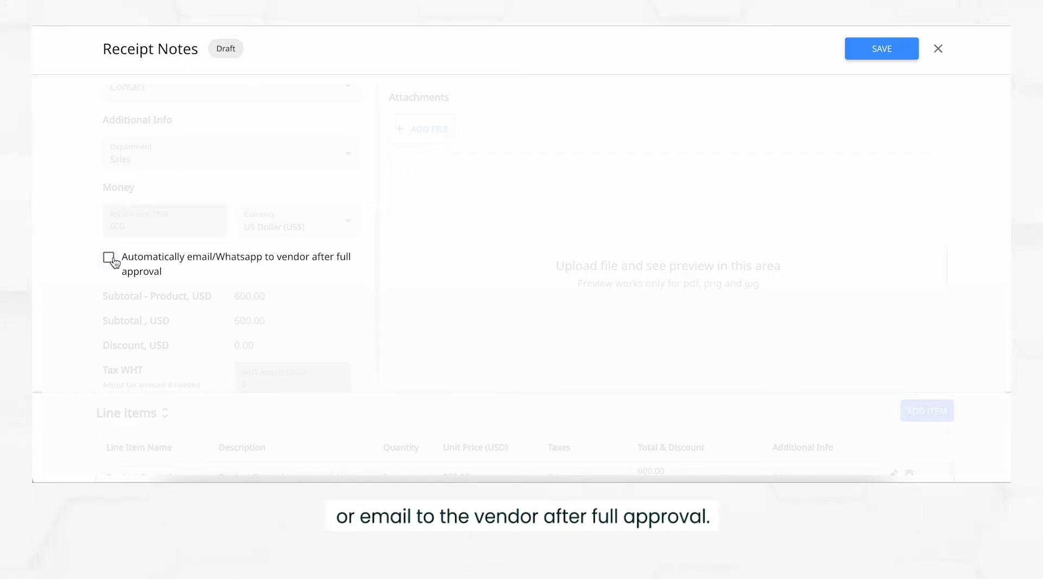
click(108, 257)
Expand the line items to check them, collapse them again and save the new receipt note
scroll(304, 276, down, 3)
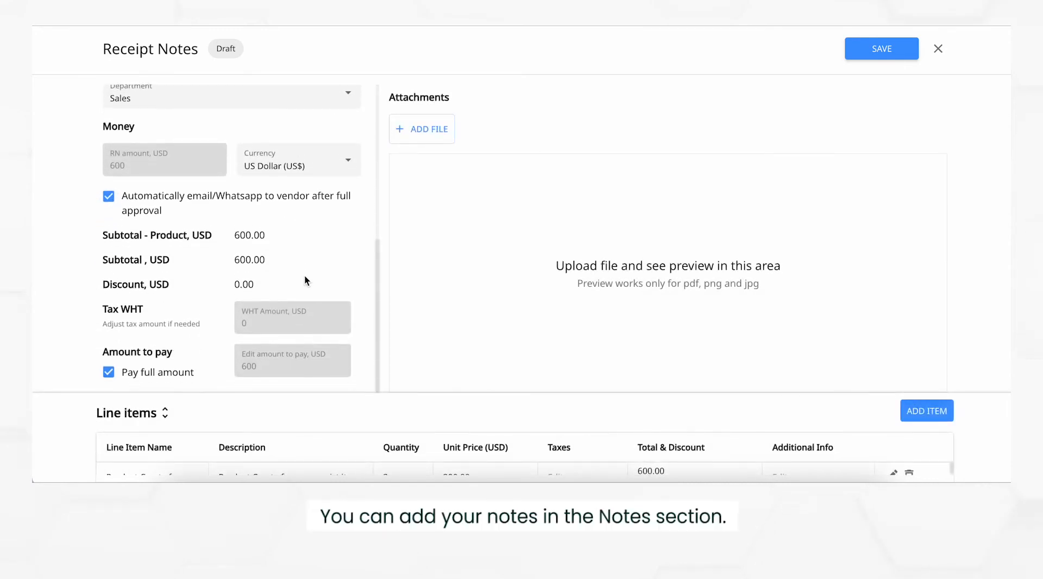
scroll(305, 279, down, 1)
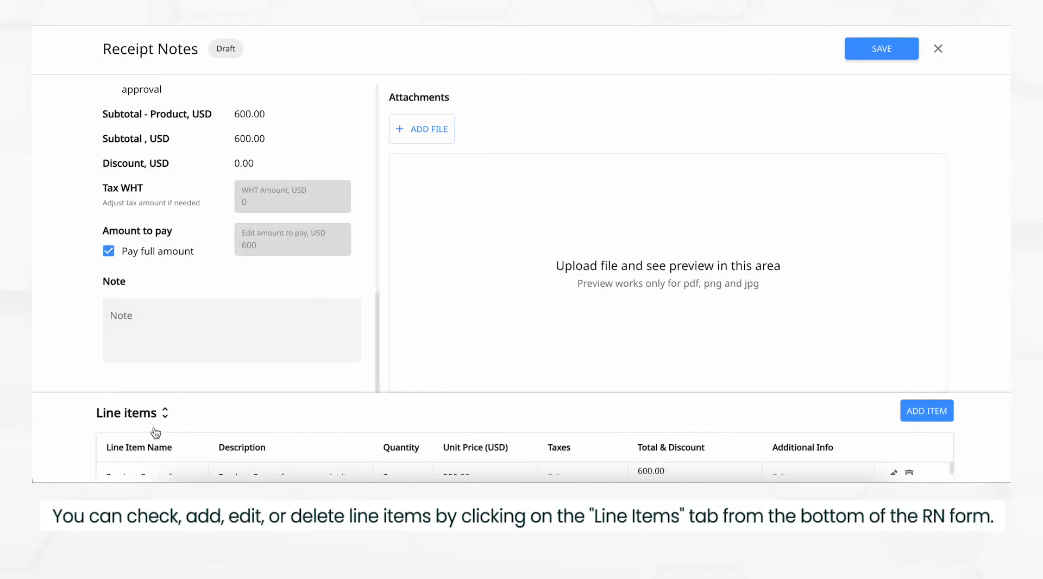
click(164, 413)
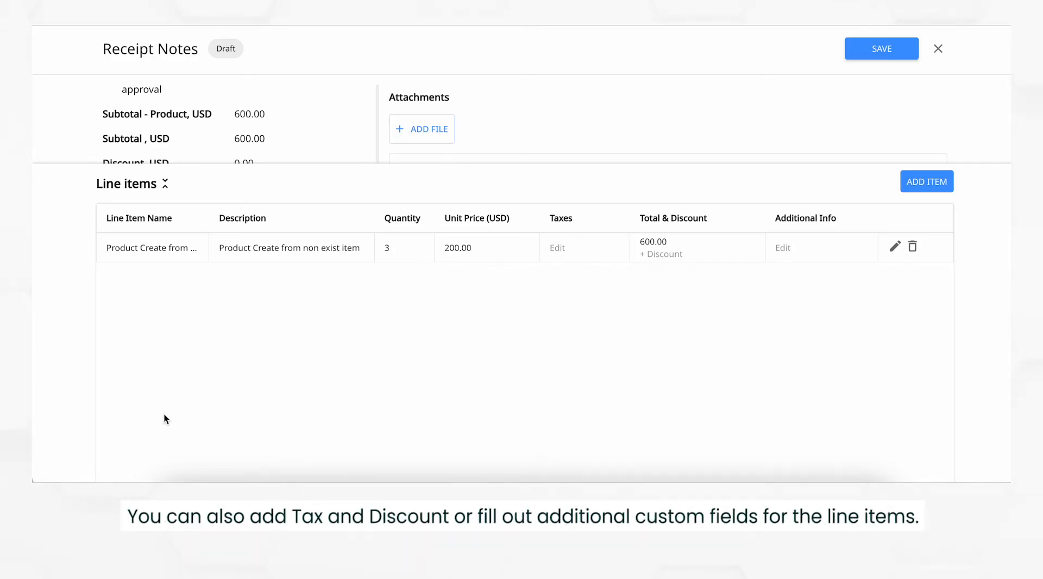
click(166, 186)
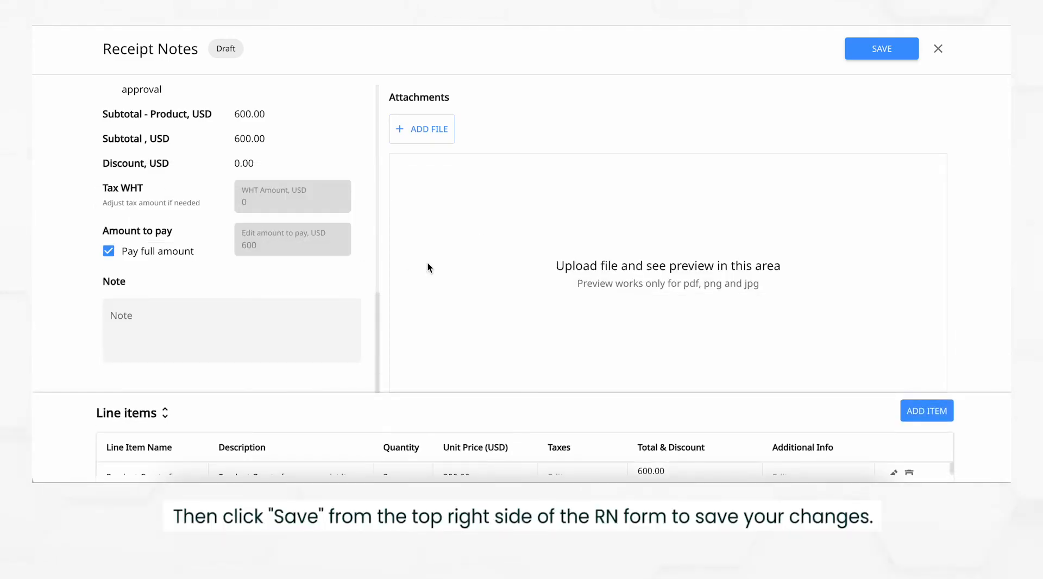
click(878, 50)
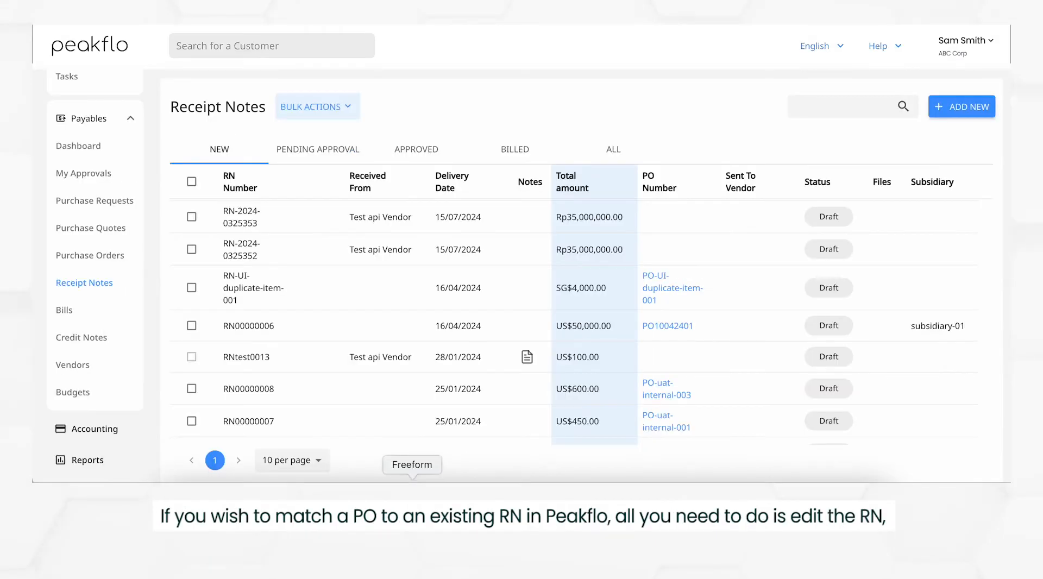
Open the first draft receipt note from Test api Vendor and match it with the US$1,500 purchase order whose balance quantity is 15
click(315, 218)
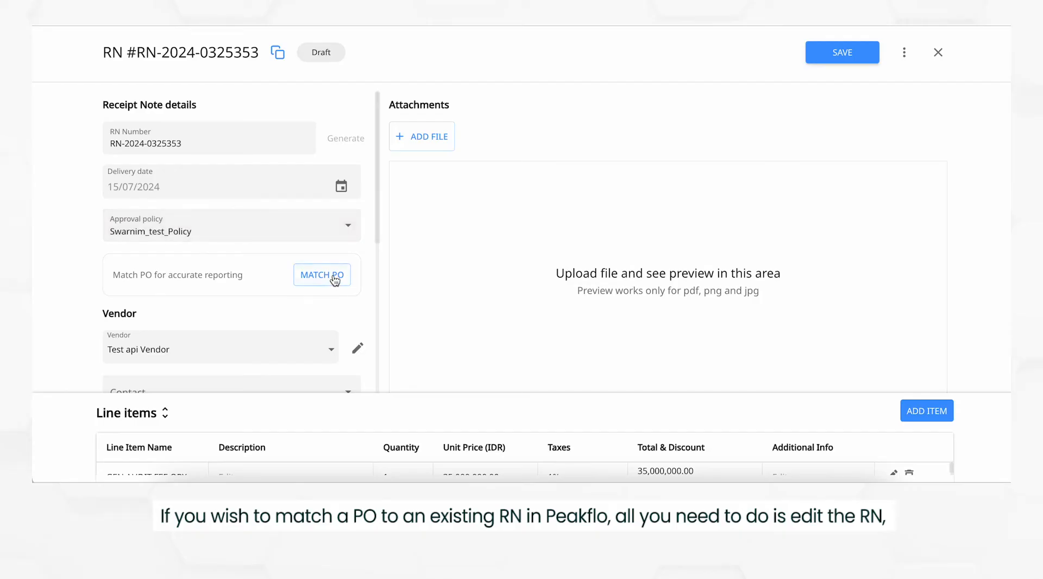
click(335, 280)
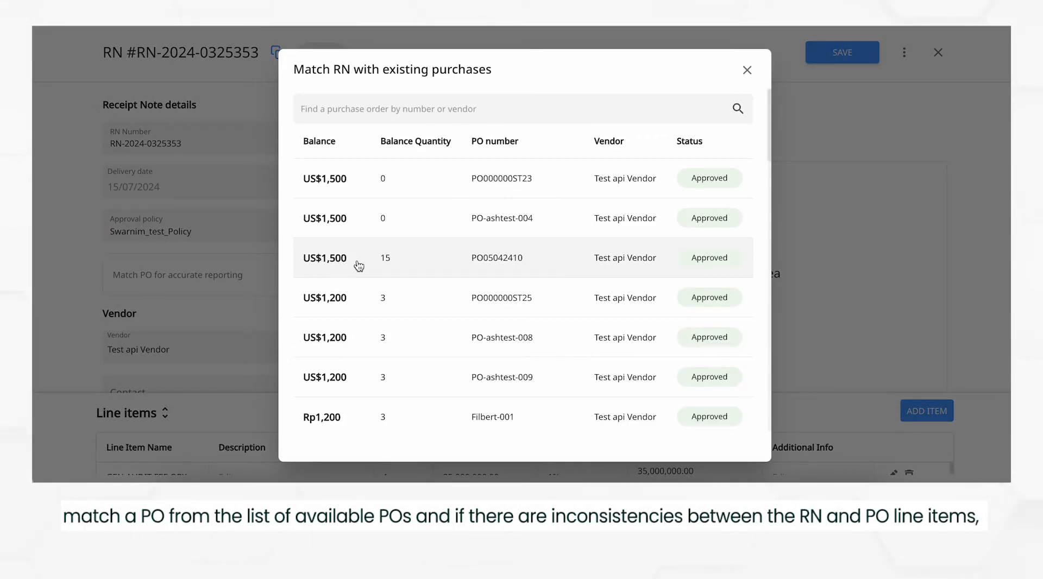
click(359, 266)
click(733, 436)
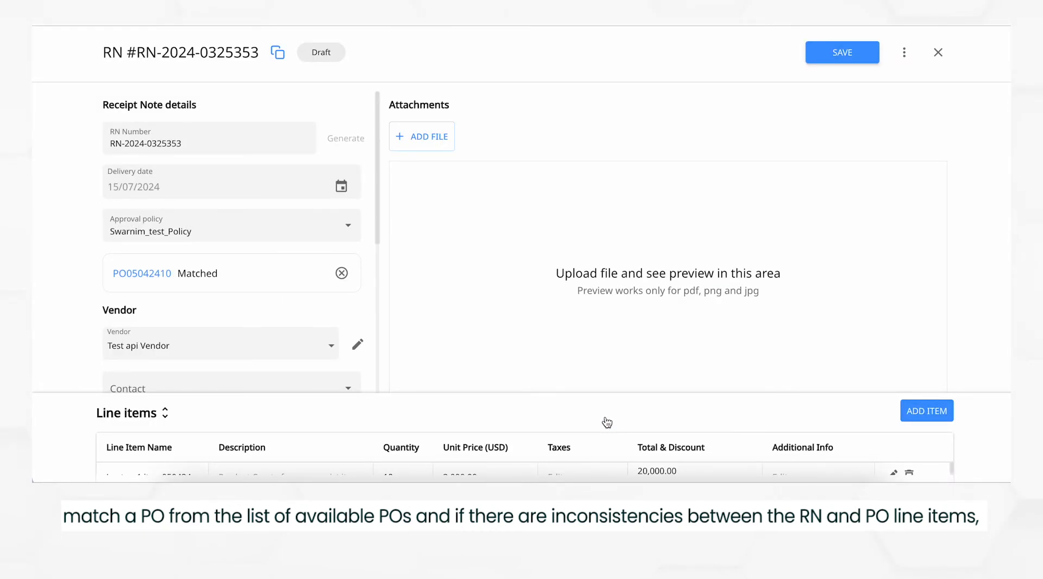
Save the matched receipt note despite the inconsistent matching and close the inconsistency dialog
click(843, 53)
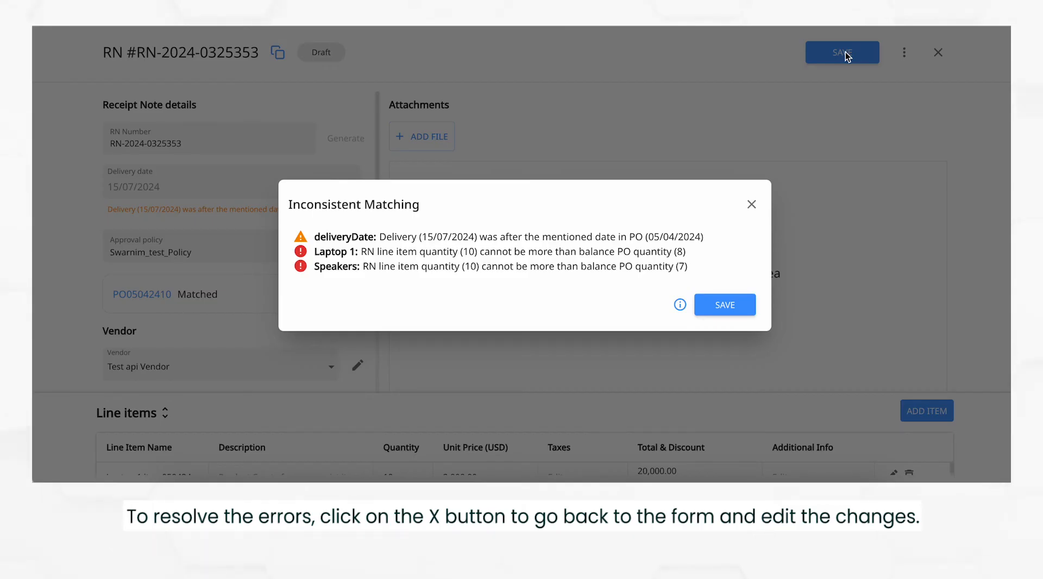
click(724, 306)
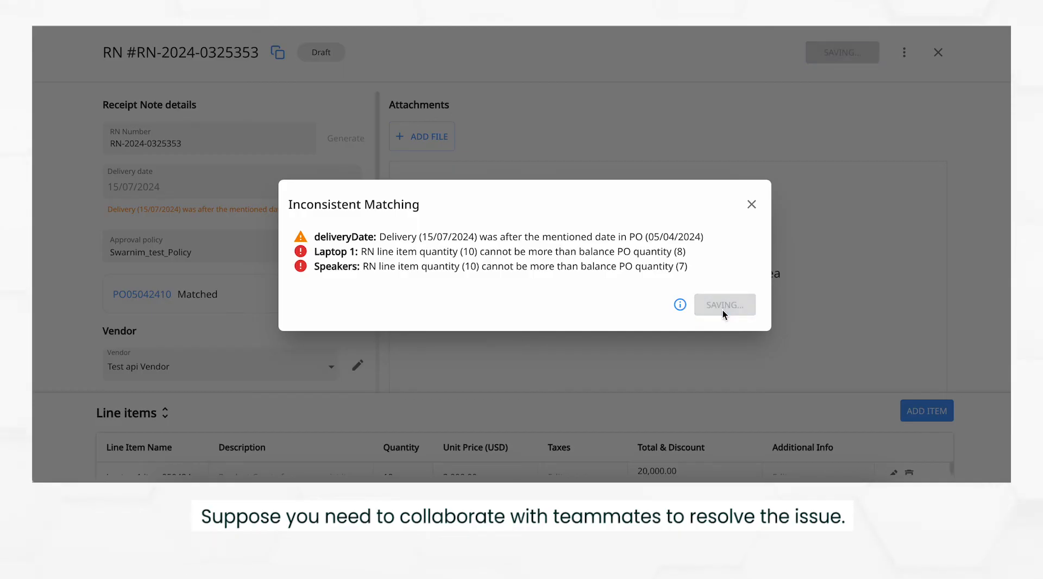
click(753, 206)
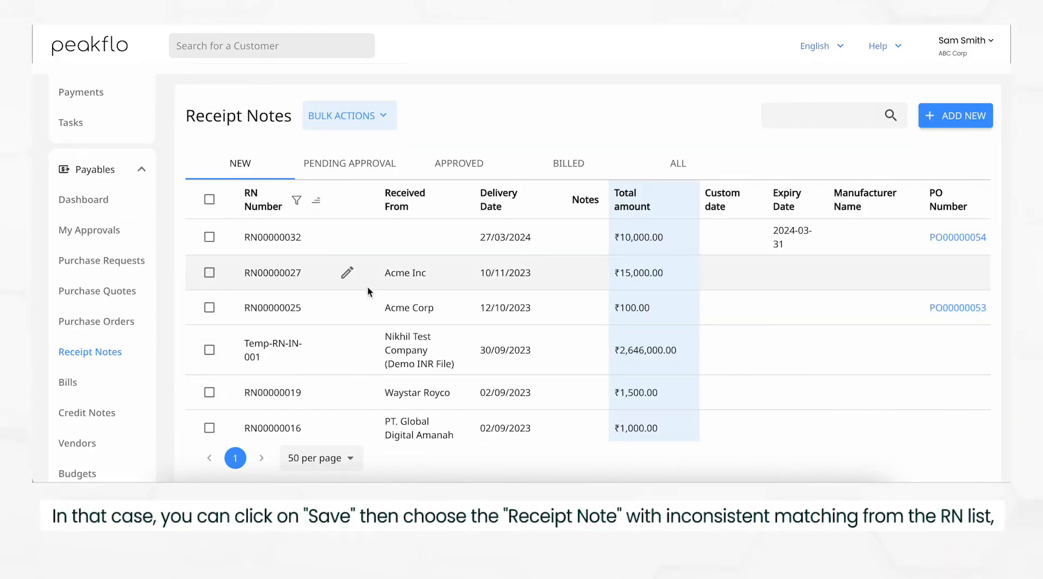
Open the timeline of the ₹10,000 draft receipt note with delivery date 27/03/2024 and start writing a comment
click(318, 242)
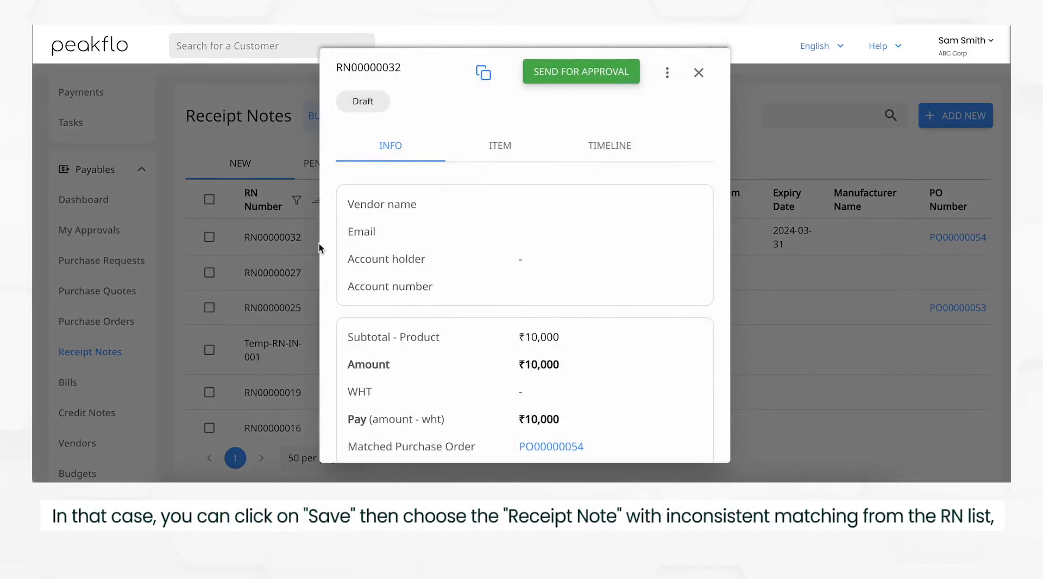
click(615, 230)
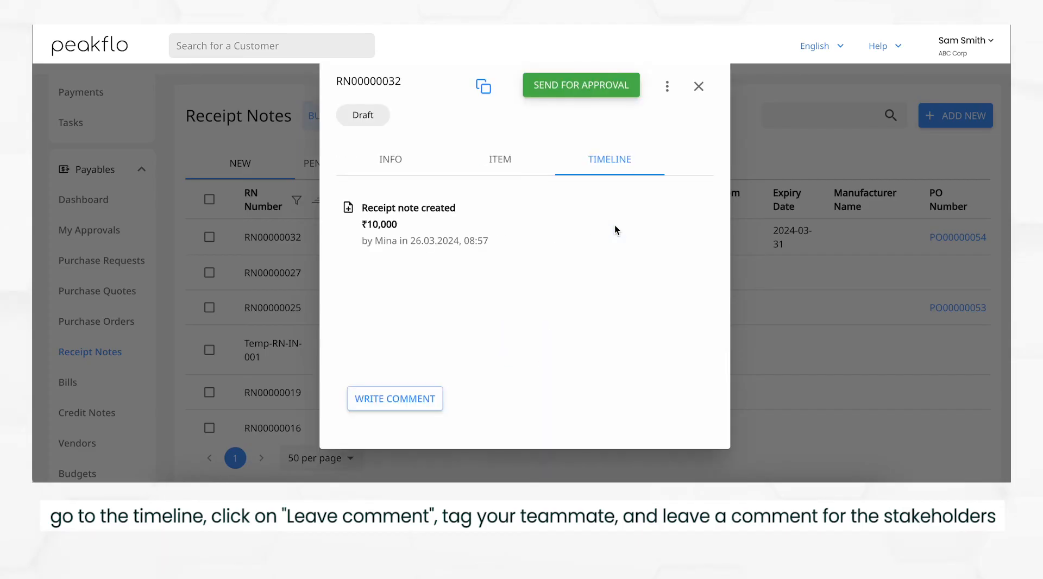
click(396, 396)
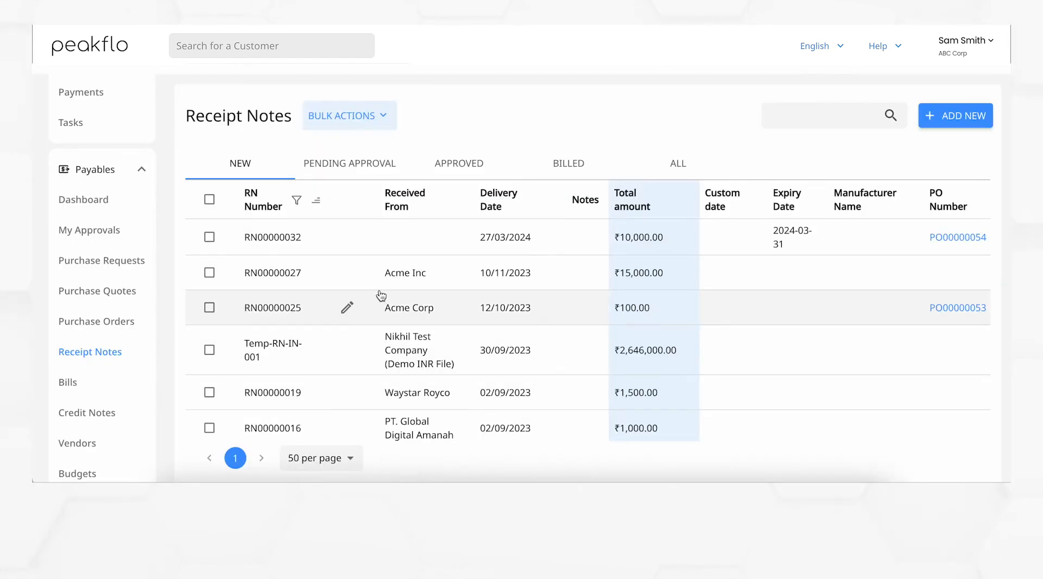
Open the ₹10,000 draft receipt note with delivery date 27/03/2024 and review its vendor, amount and matched purchase order information
click(319, 247)
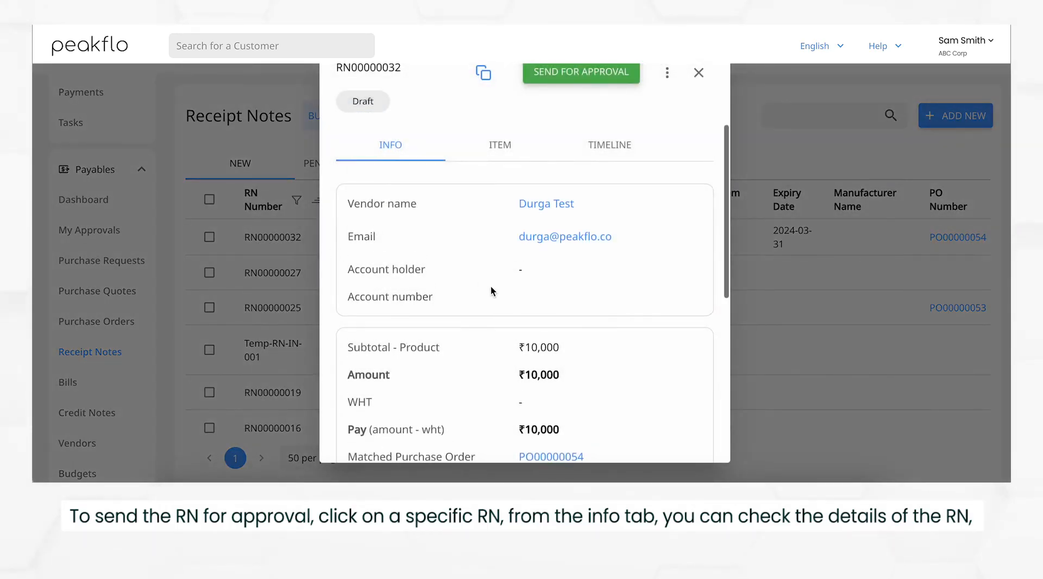
scroll(490, 286, down, 5)
scroll(490, 285, up, 3)
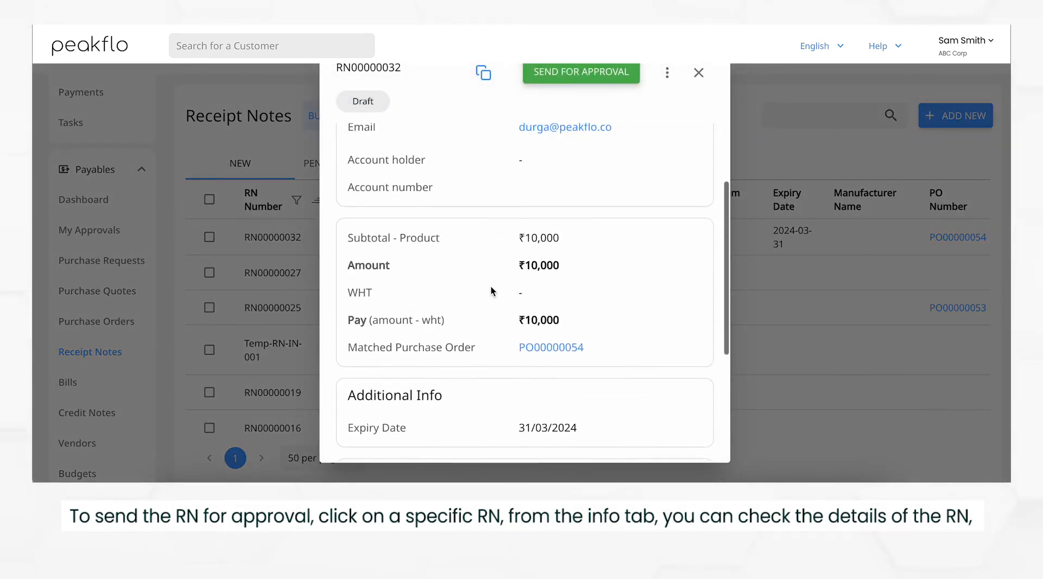
scroll(497, 154, up, 3)
Check the draft receipt note's line item and timeline, and send it for approval
click(497, 142)
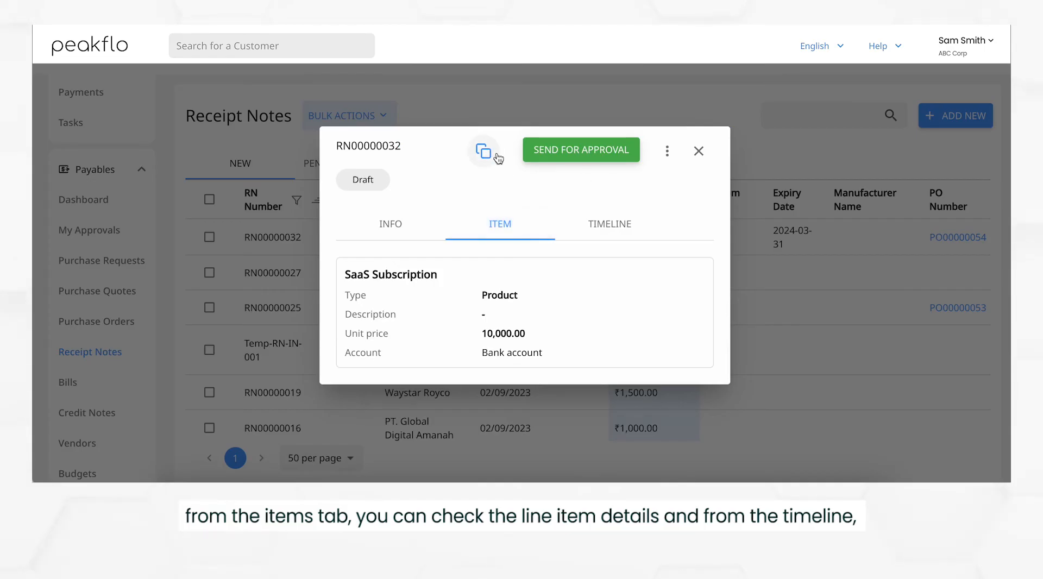
click(616, 227)
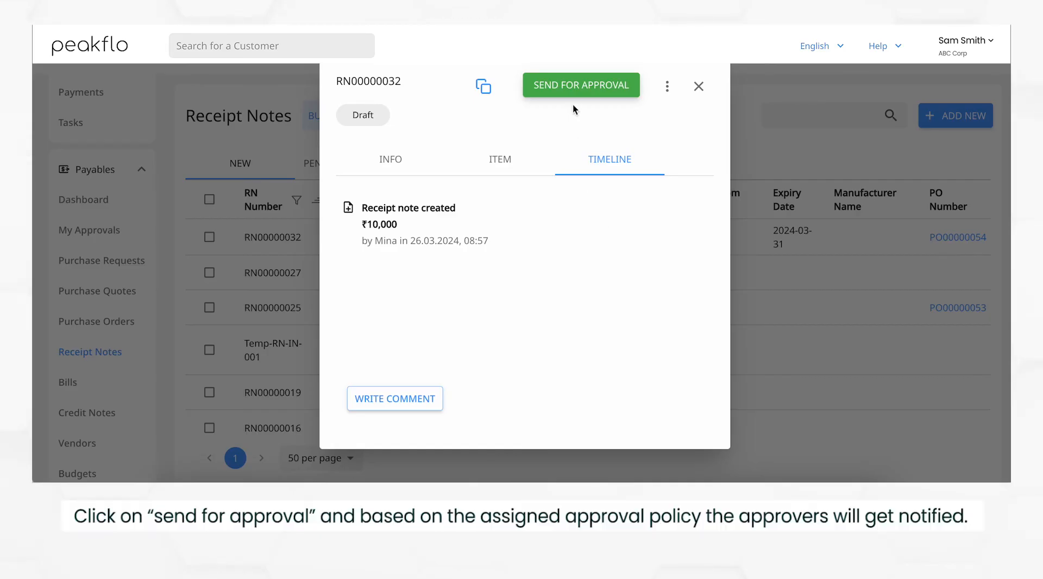
click(581, 87)
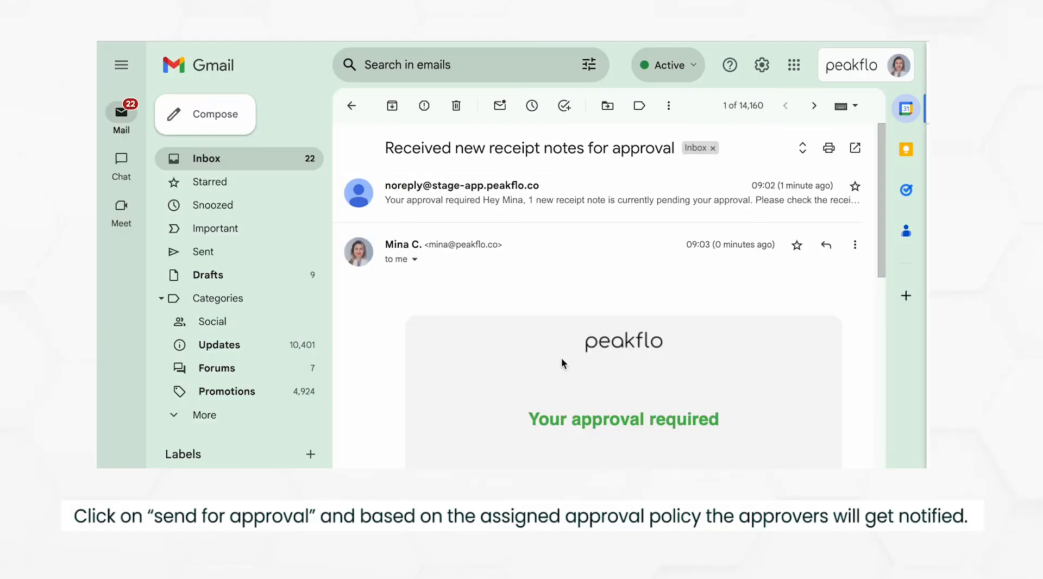
Read the approval request email in Gmail and return to Peakflo to review the pending receipt note's line item
scroll(562, 358, down, 5)
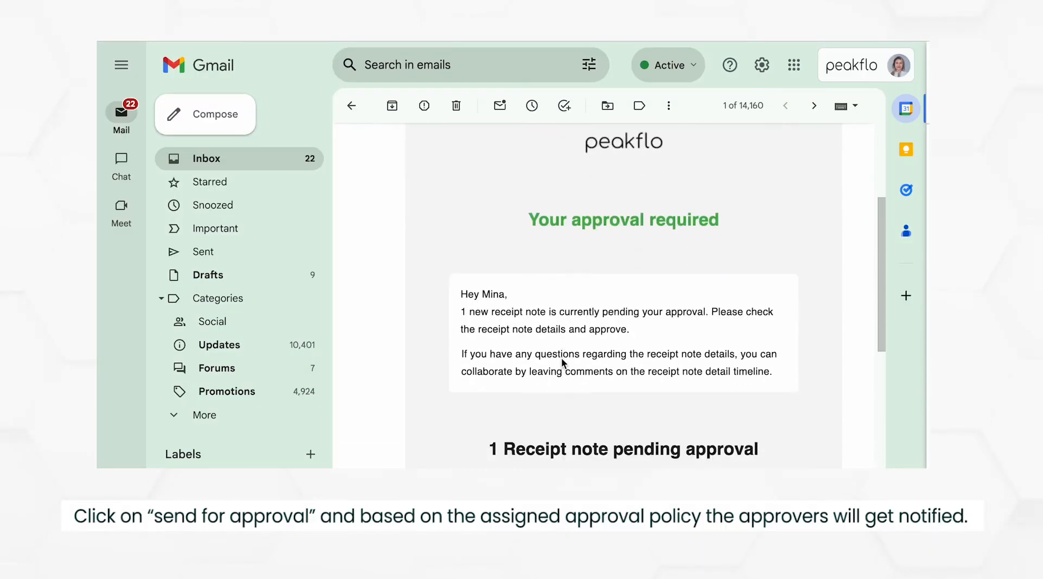
scroll(561, 358, down, 4)
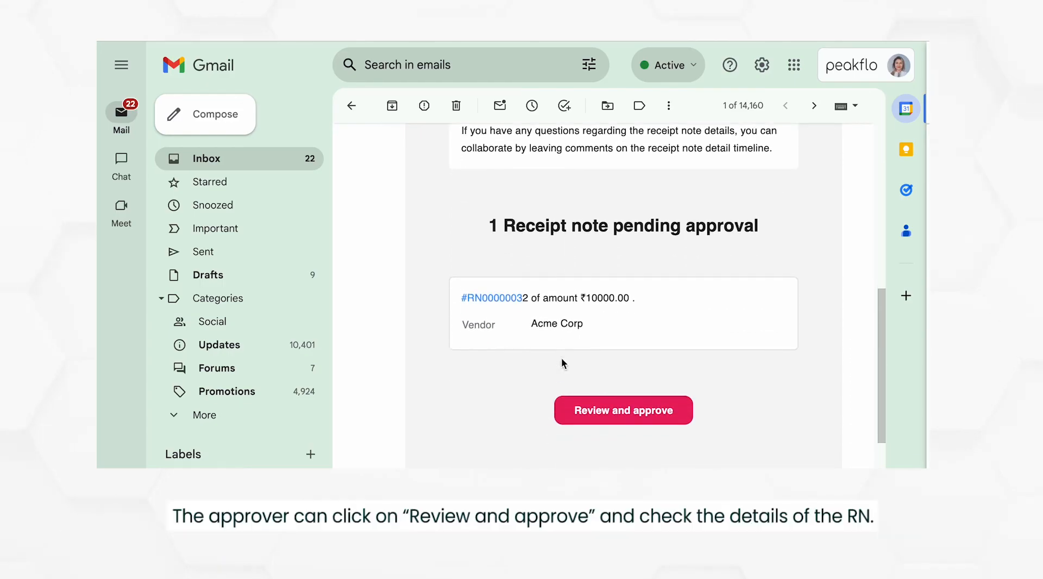
scroll(562, 362, down, 1)
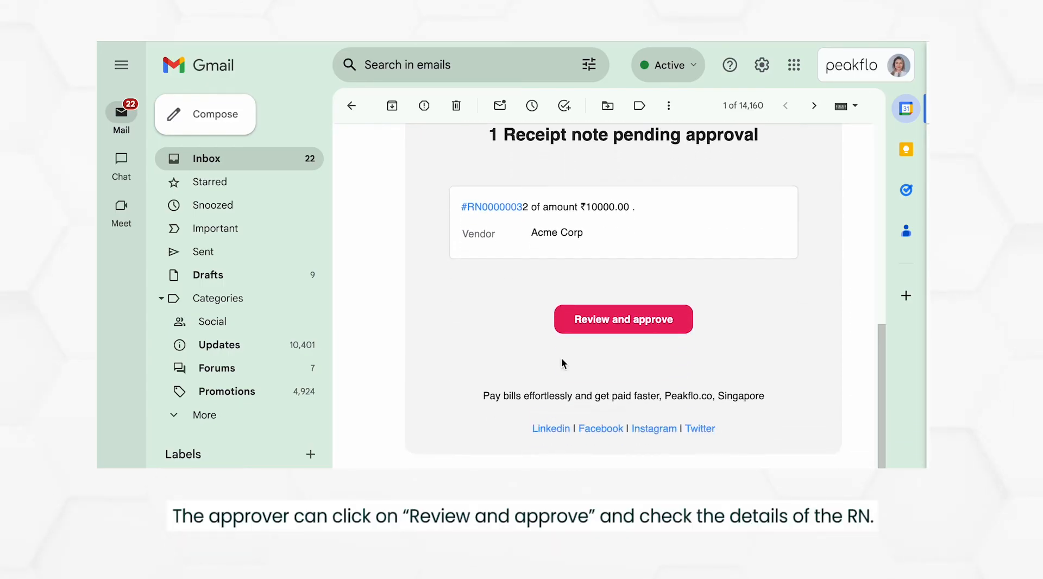
click(540, 298)
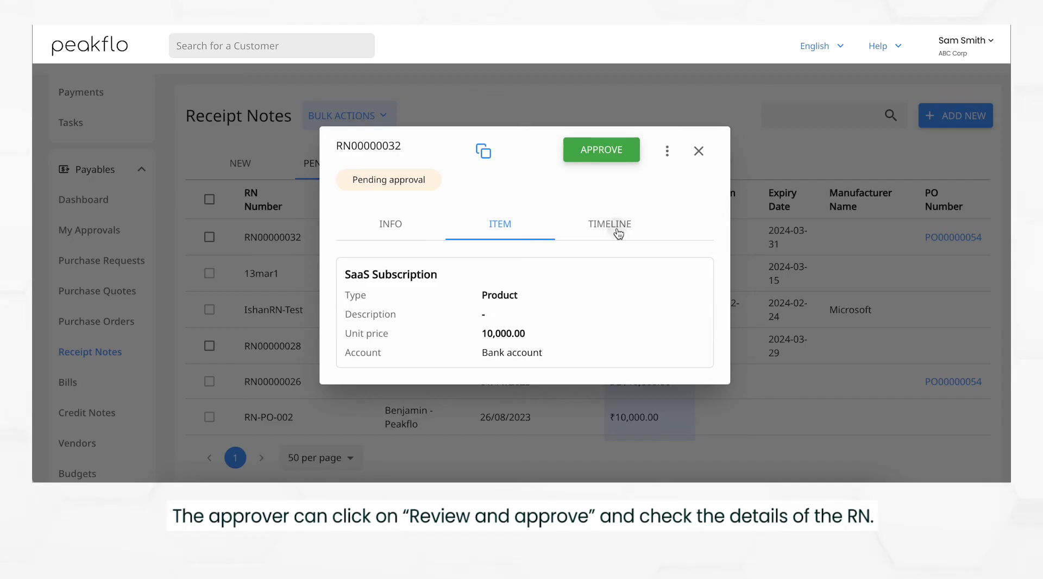
Check the pending receipt note's timeline and the approver's other options, and approve the receipt note
click(617, 230)
click(668, 89)
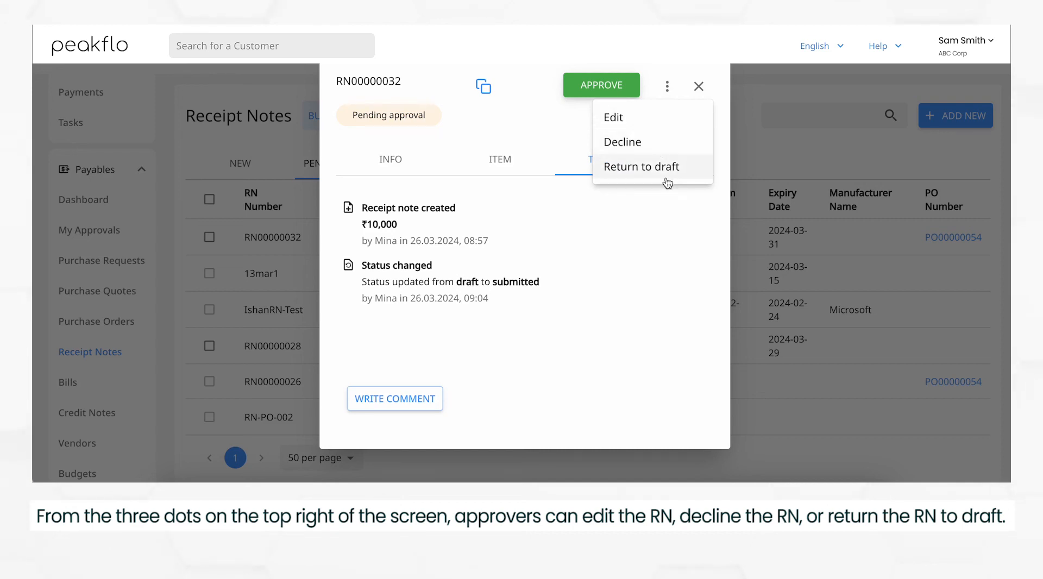
click(591, 85)
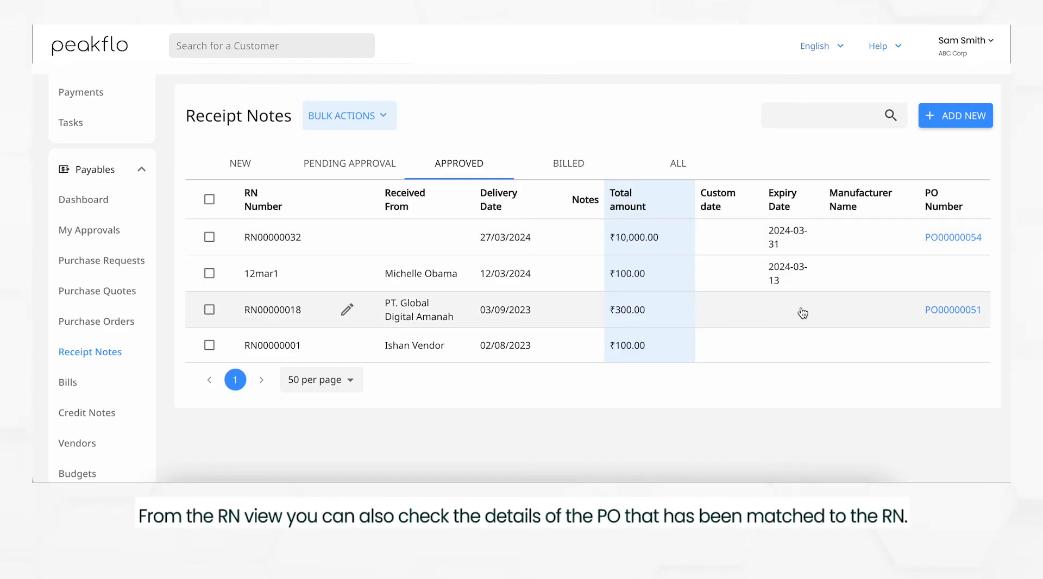
Examine the matched purchase orders in the list of approved receipt notes
scroll(801, 310, right, 3)
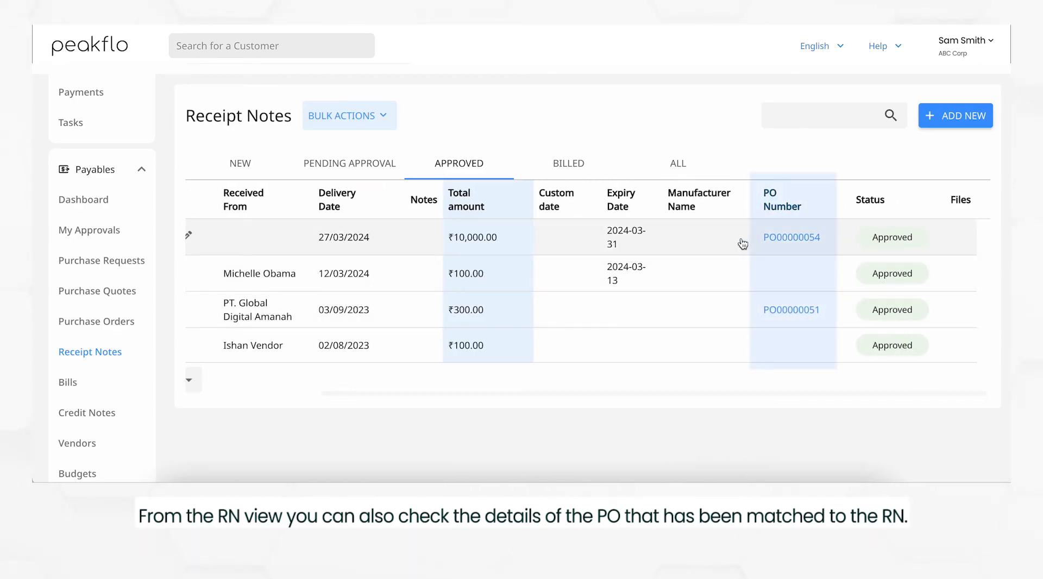